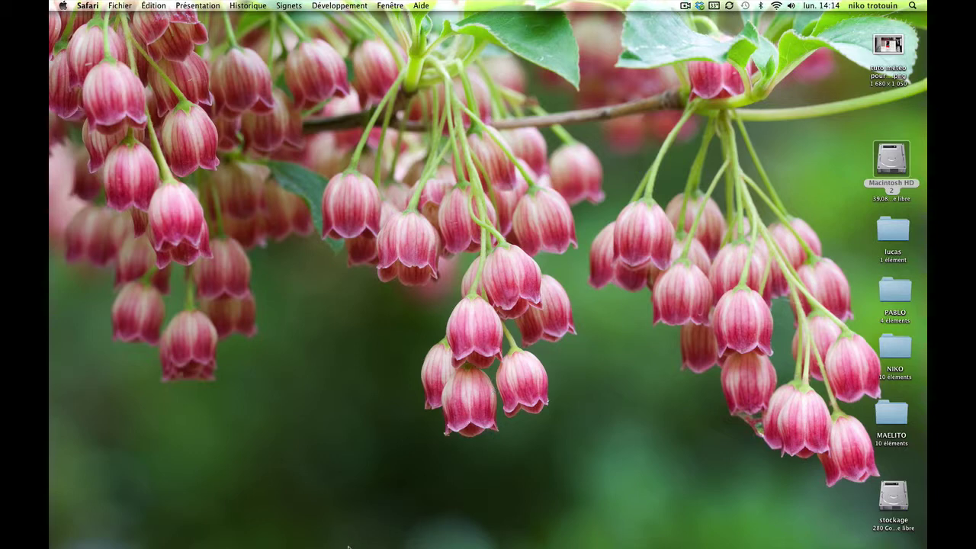
Open Safari and load the website fol48.org.
mouse_move(160, 547)
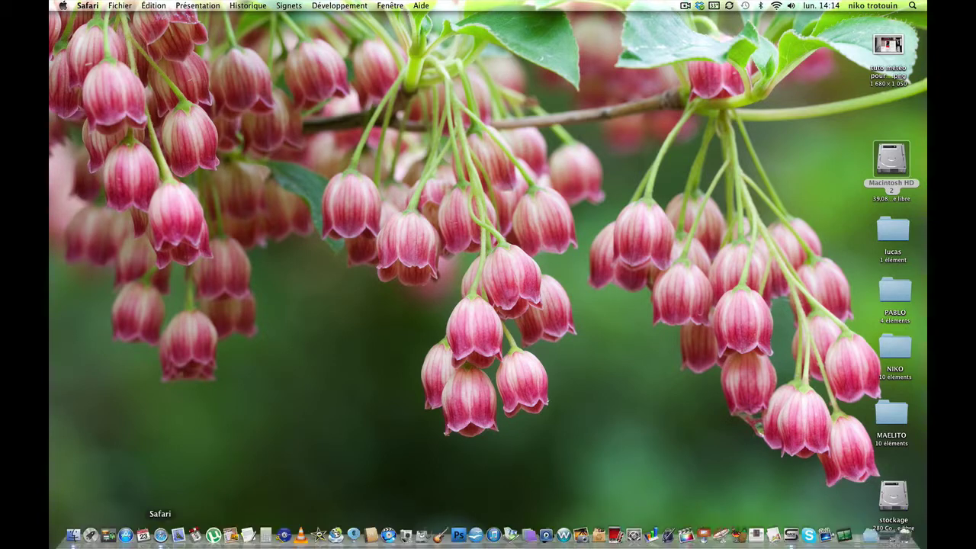
left_click(160, 536)
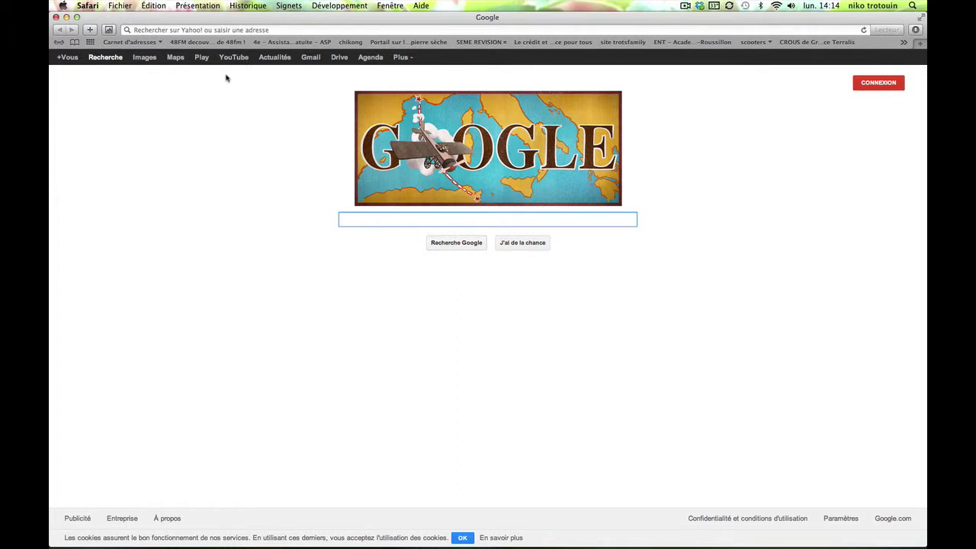
left_click(904, 43)
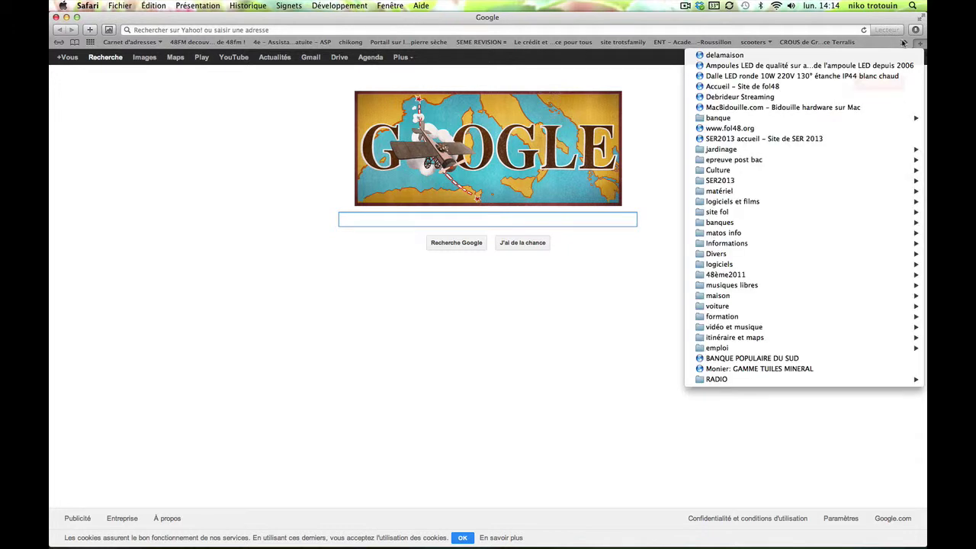
left_click(885, 43)
left_click(282, 29)
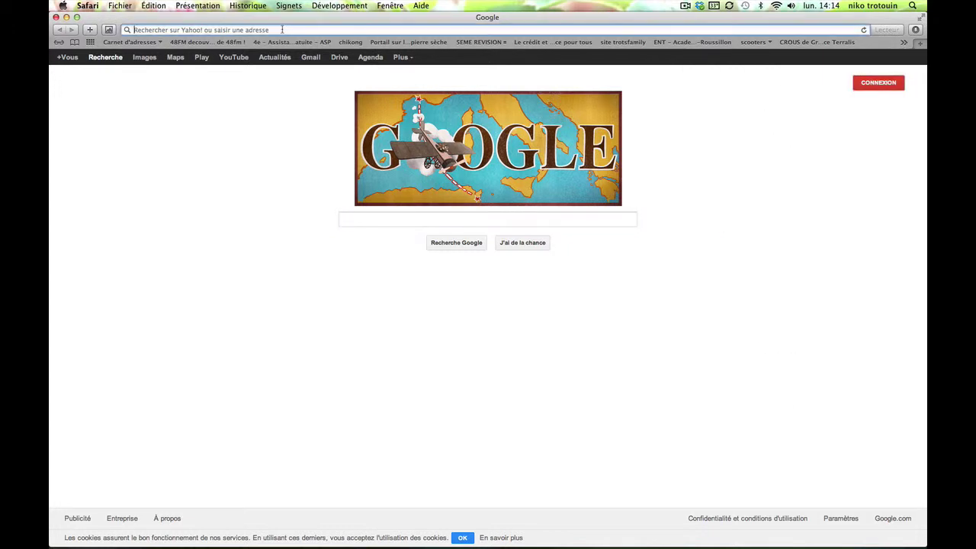
type("fo")
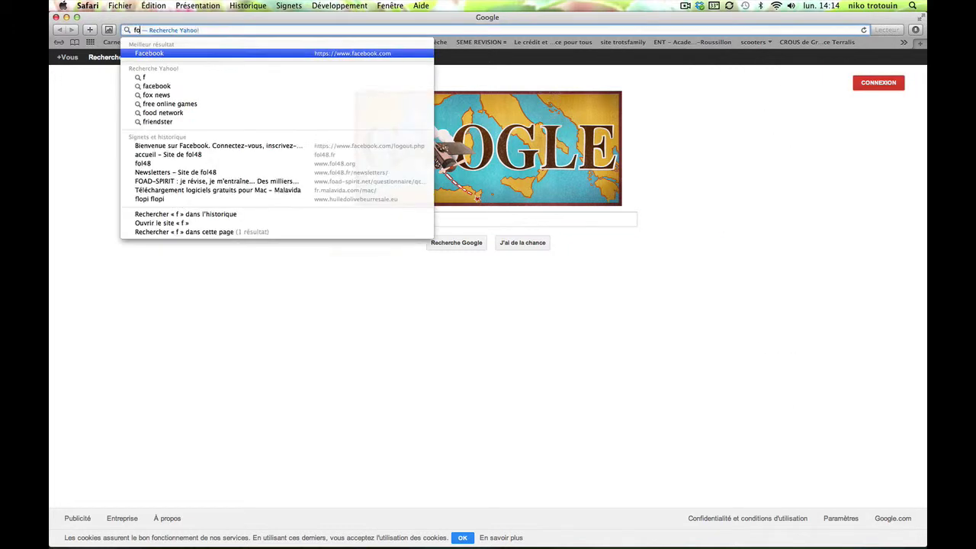
type("l48.org")
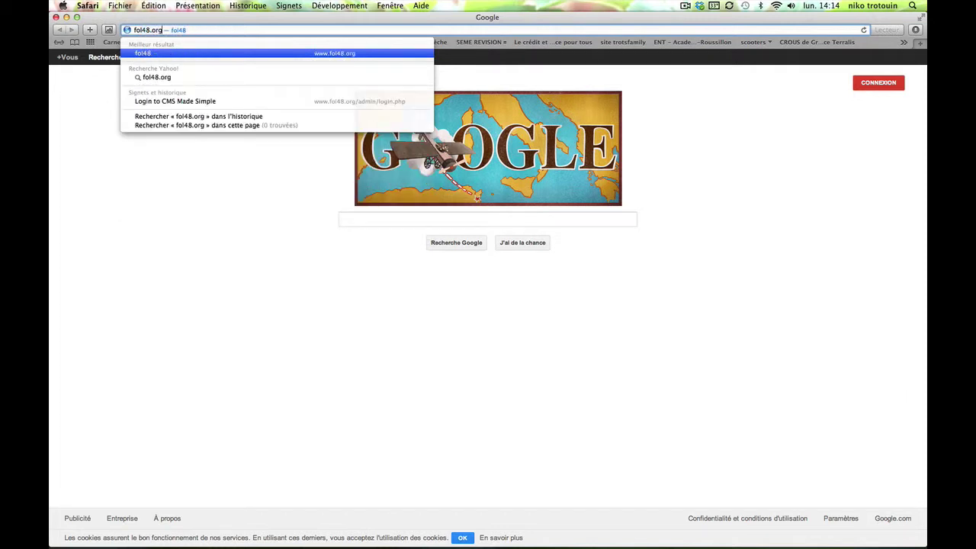
key("Return")
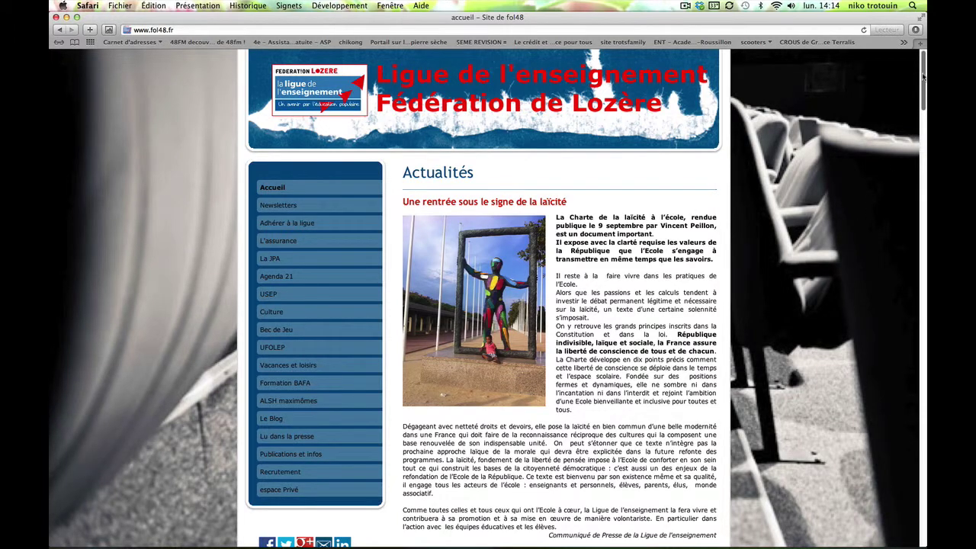
Open the login form from the home page's footer and sign in to the site administration with the account password.
left_click_drag(923, 74, 916, 523)
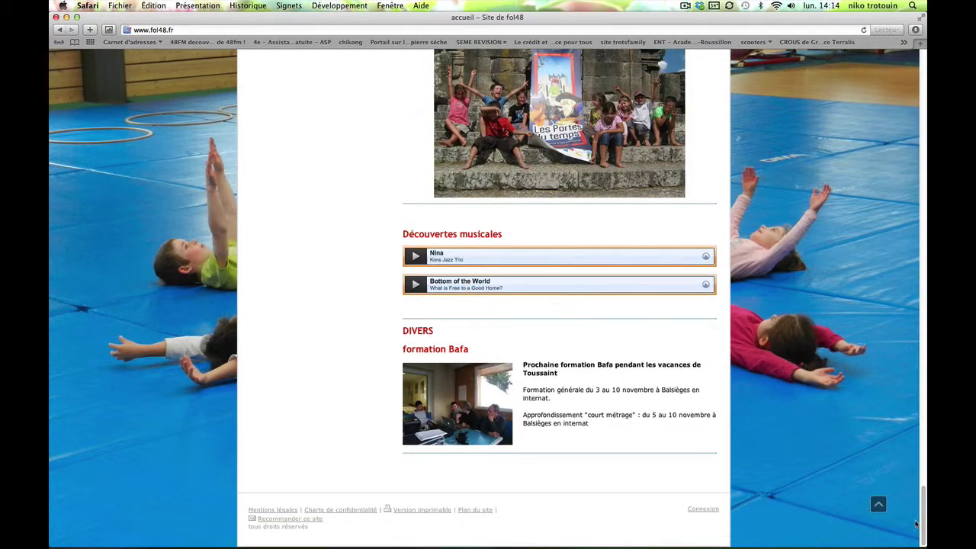
left_click(703, 511)
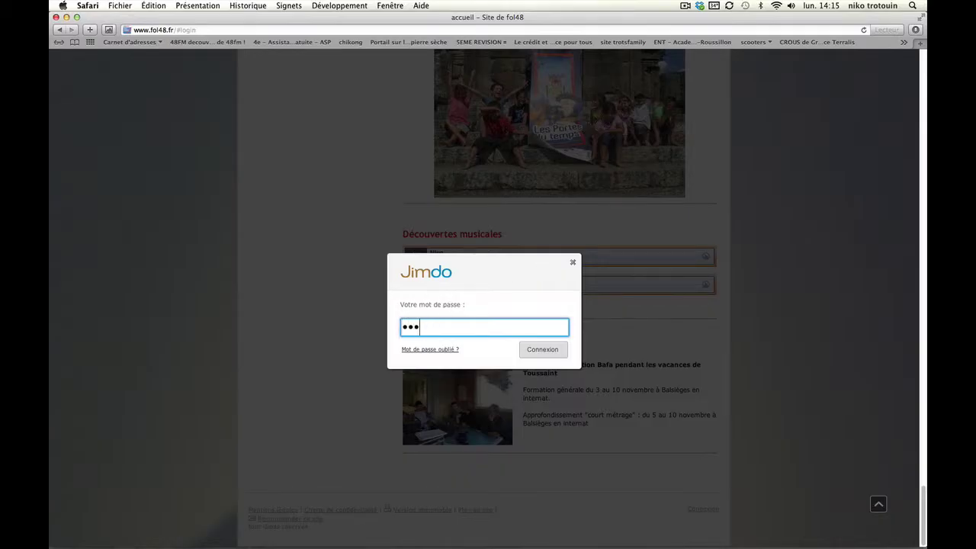
key("Return")
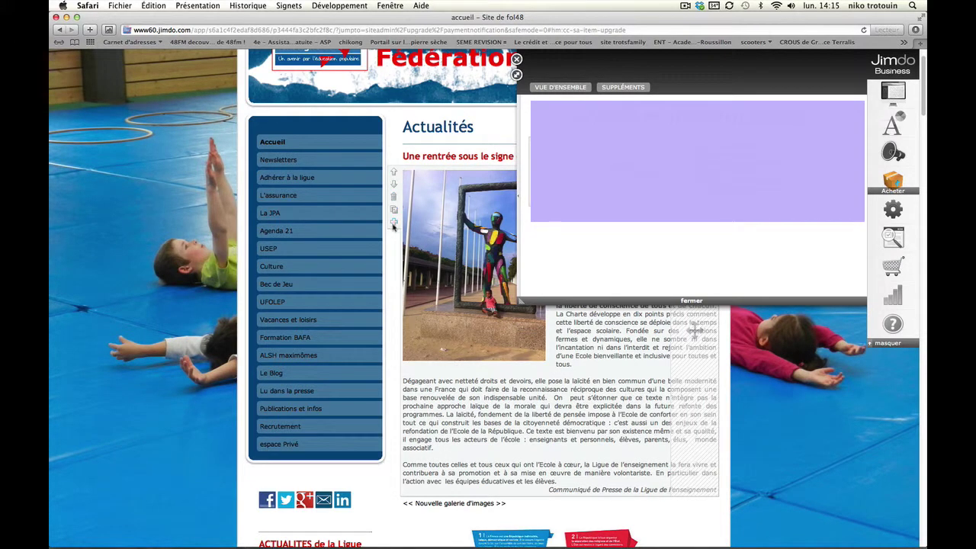
Browse the available page layouts in the Design settings, preview a different one on the site and decline to save it.
scroll(395, 178, "down", 1)
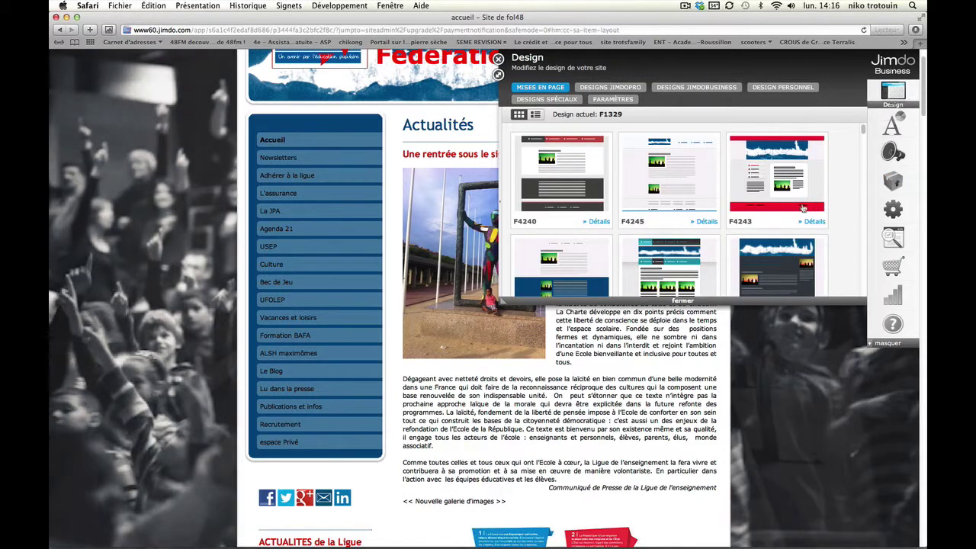
scroll(707, 190, "down", 10)
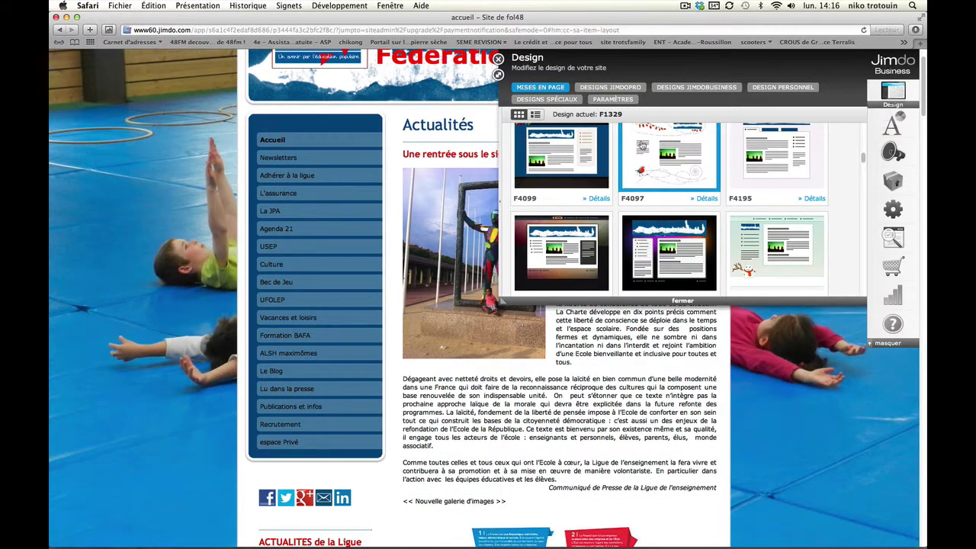
scroll(725, 197, "down", 2)
scroll(725, 197, "down", 2)
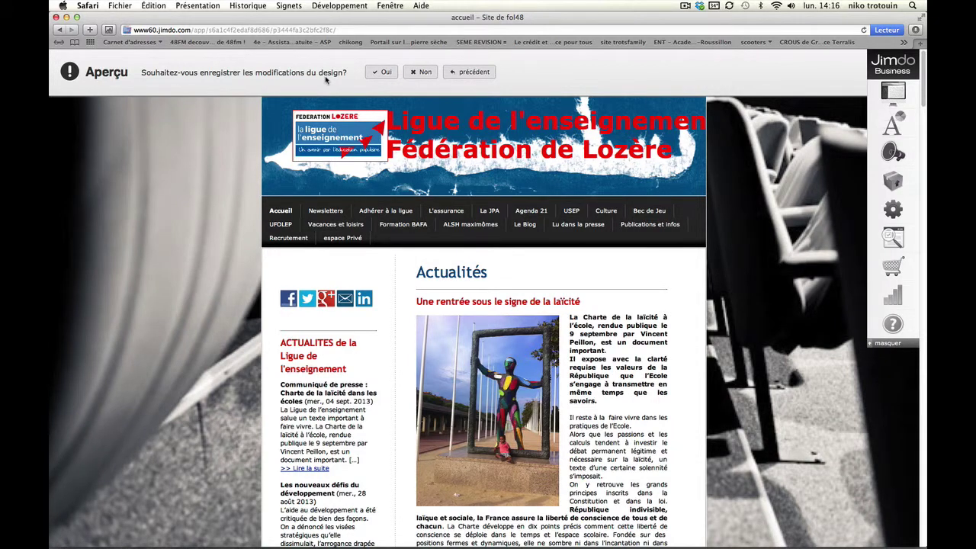
left_click(420, 73)
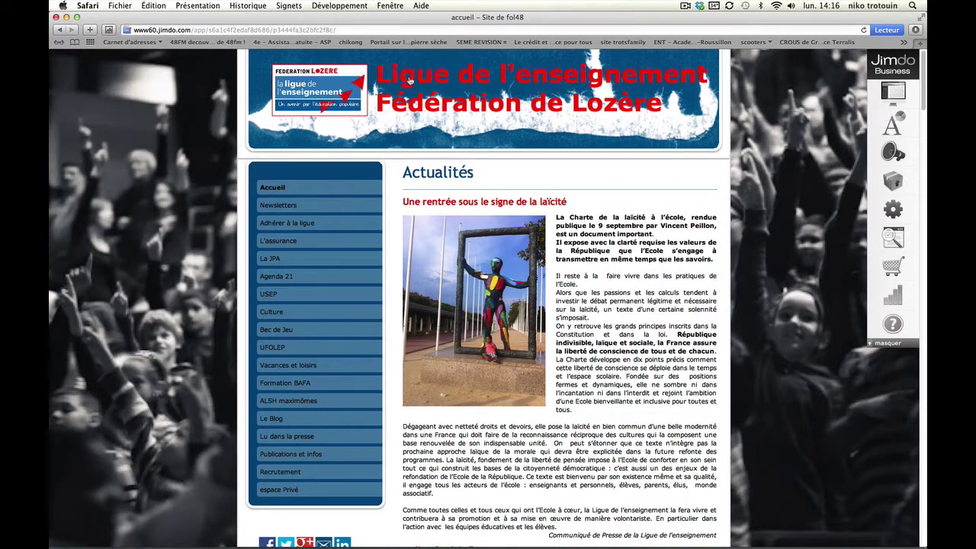
Look through the JimdoPro designs, the JimdoBusiness designs and the personal design's HTML template in the Design settings.
left_click(902, 91)
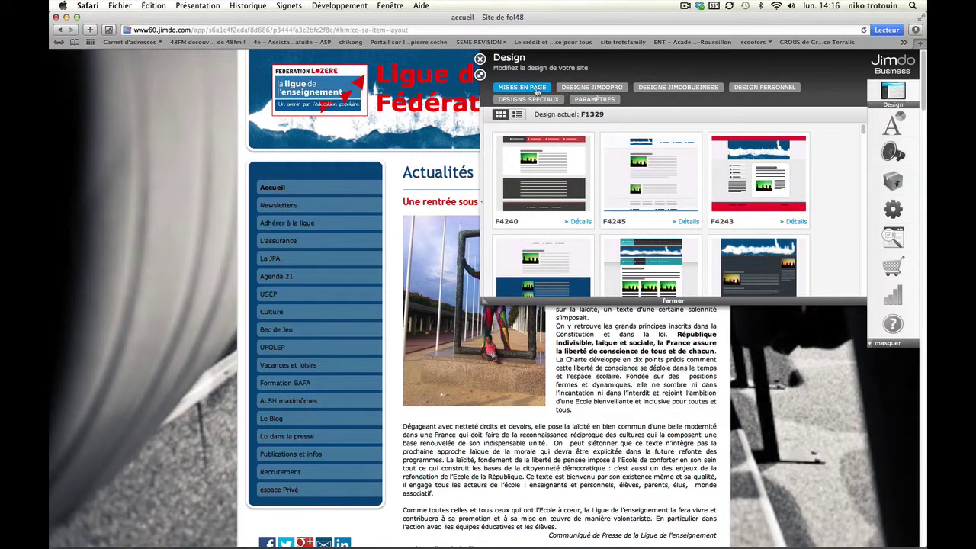
left_click(588, 89)
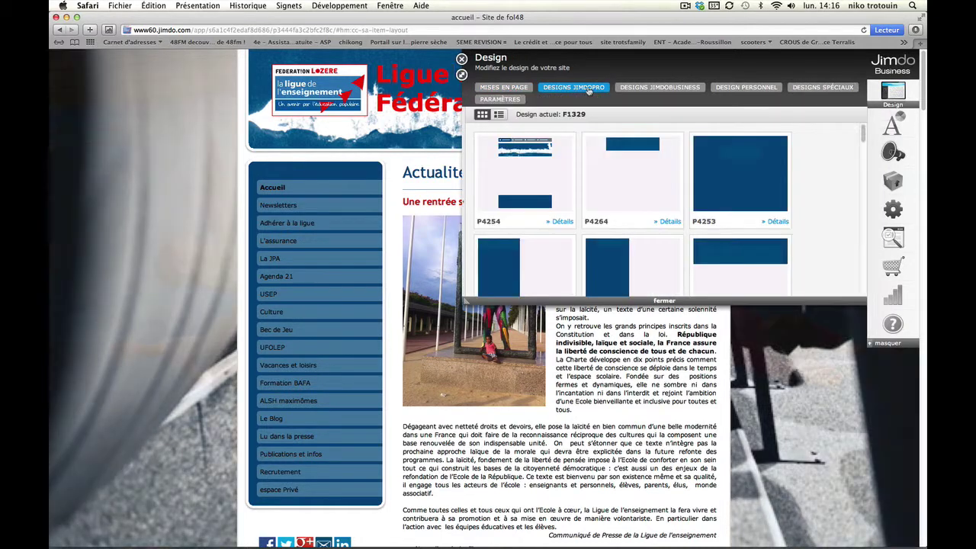
left_click(681, 90)
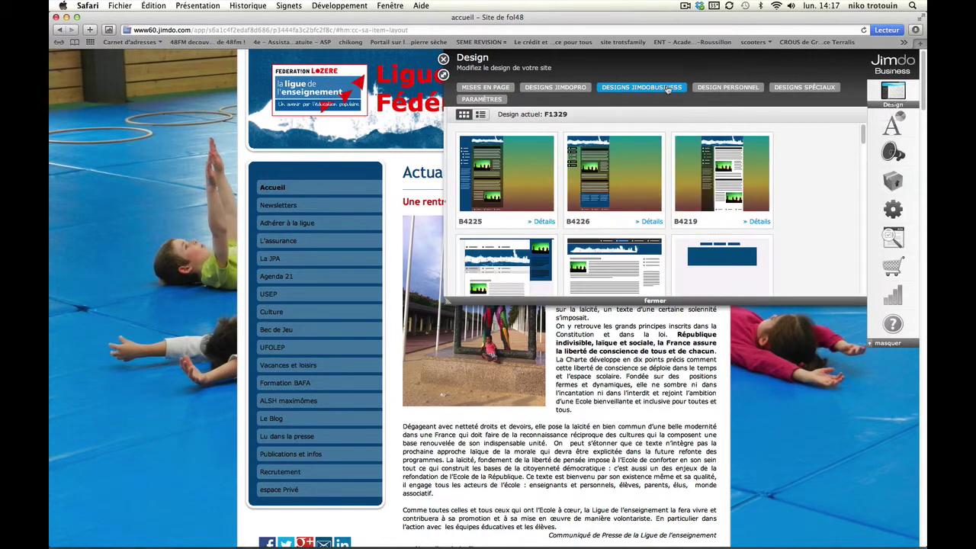
left_click(741, 89)
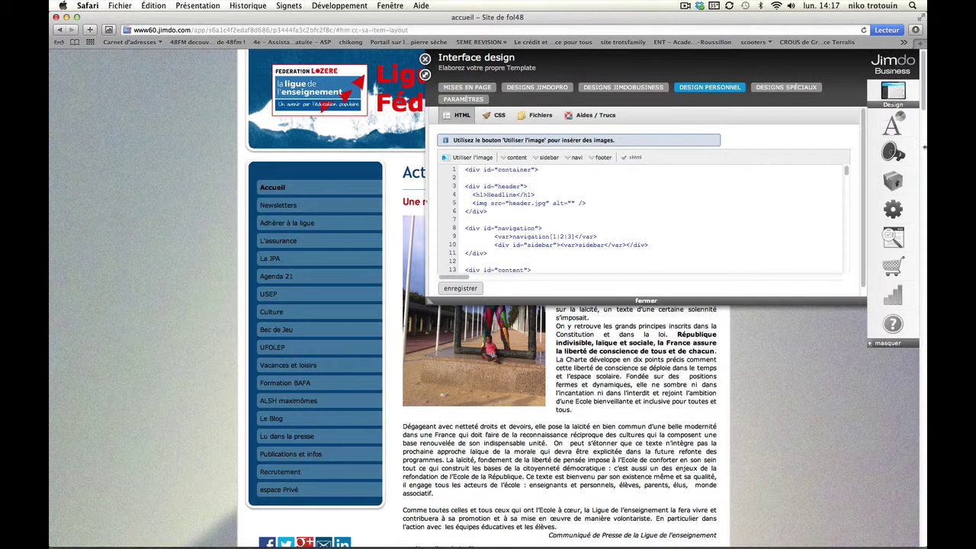
Examine the site's font format settings, including the body text options, the available fonts and the heading and link sections.
left_click(899, 133)
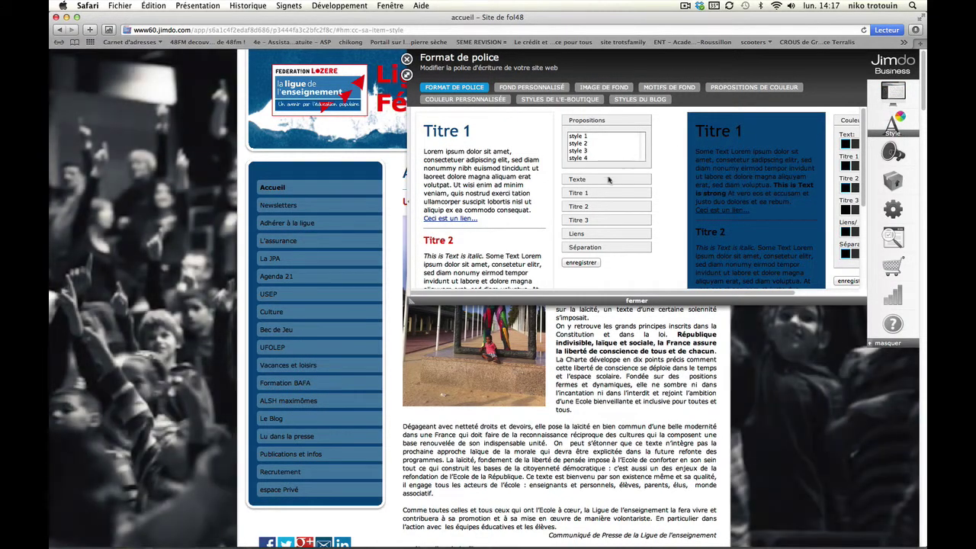
left_click(585, 182)
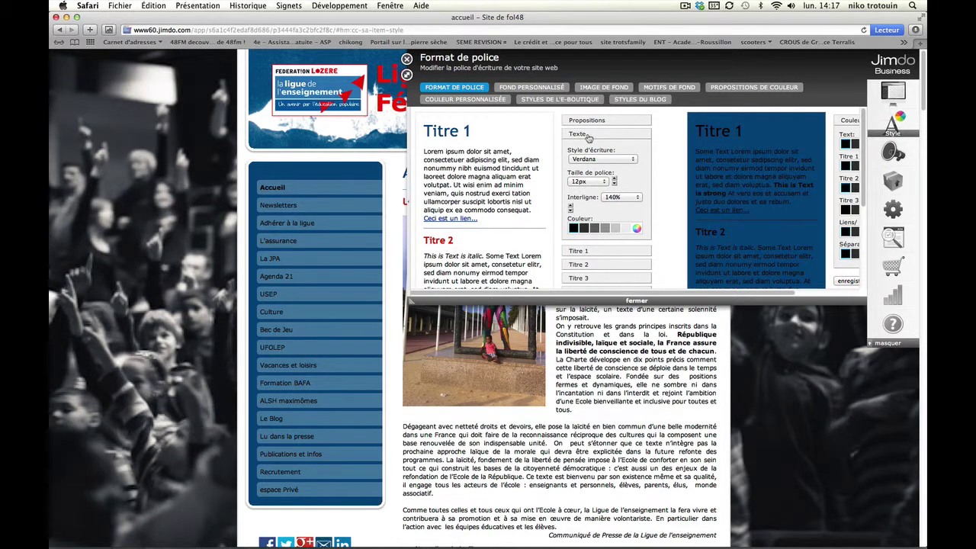
left_click(632, 159)
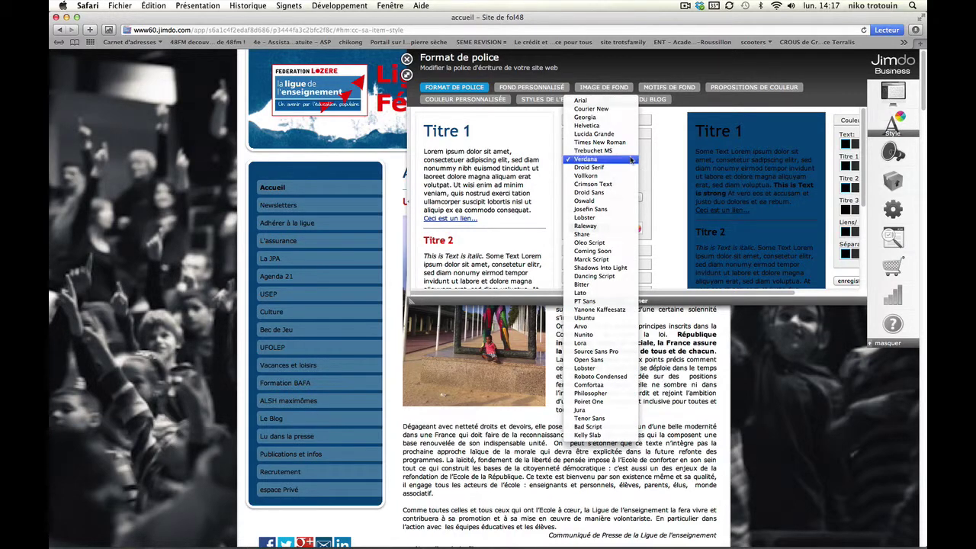
left_click(631, 159)
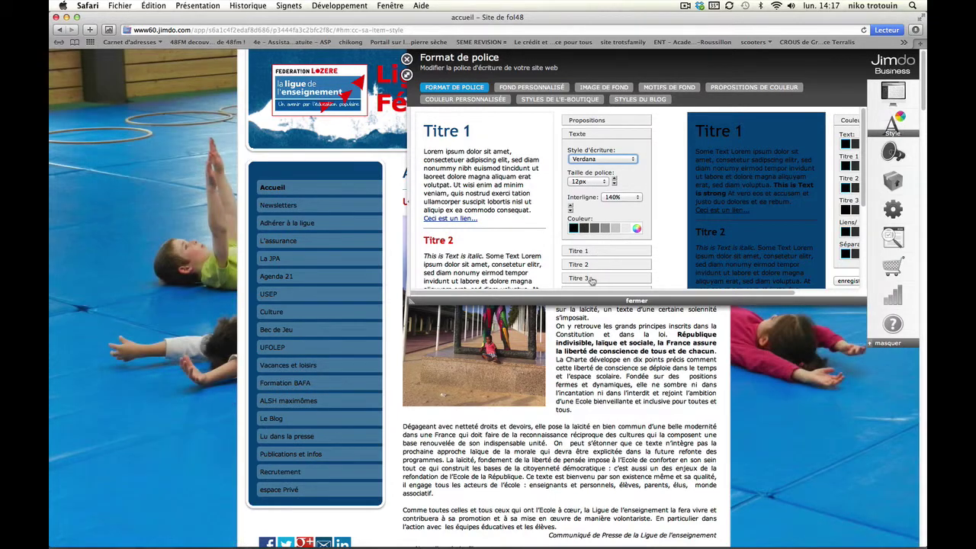
scroll(602, 270, "down", 3)
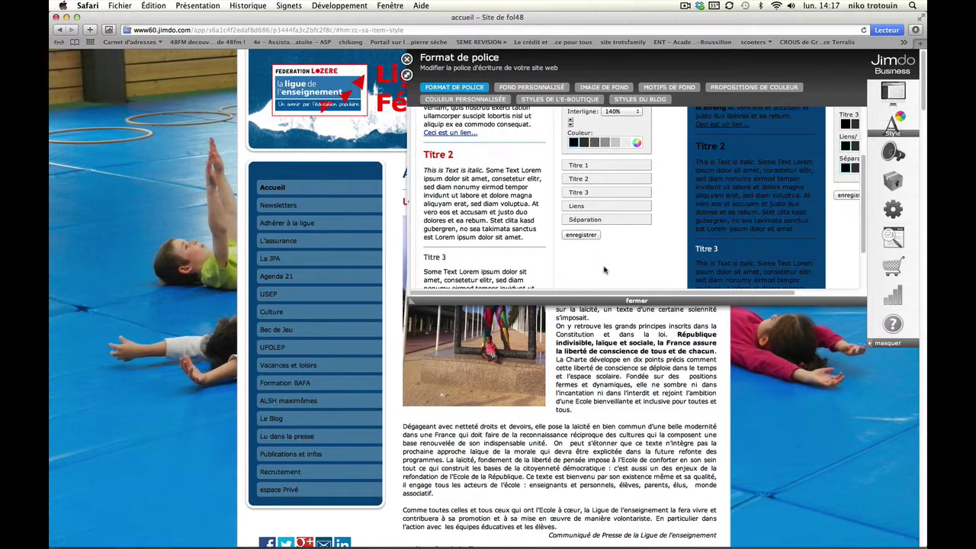
scroll(603, 270, "down", 1)
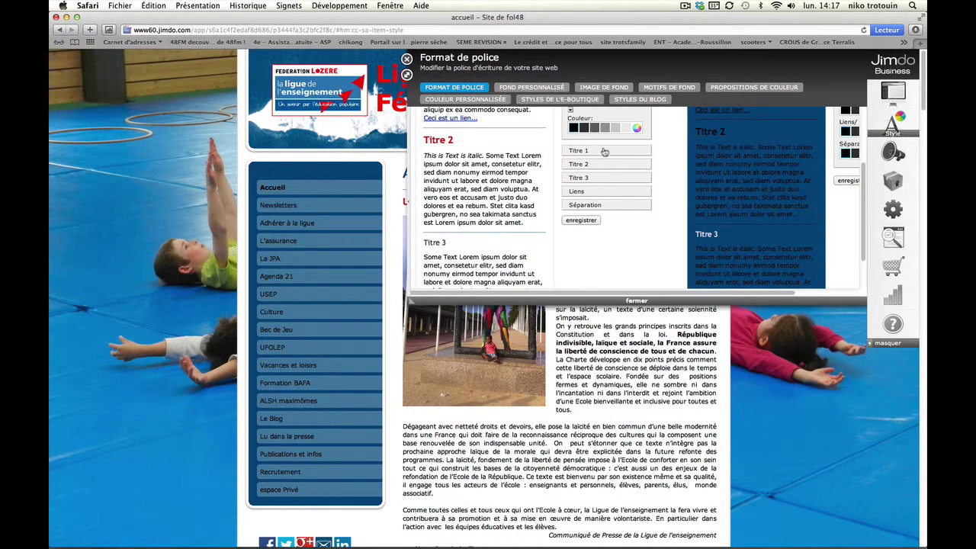
scroll(588, 177, "up", 4)
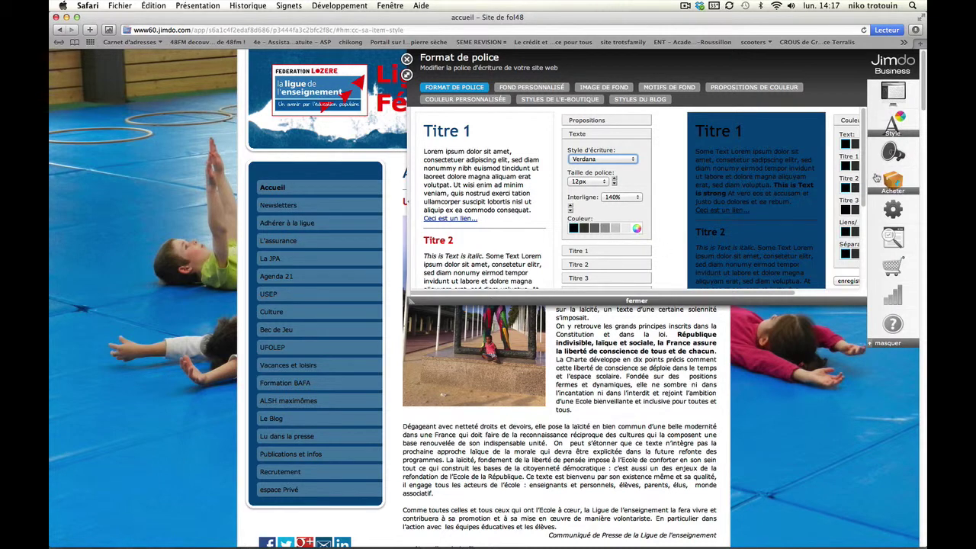
Review the blog article list and the Le Blog entry in the site navigation, and view the purchase overview.
left_click(892, 154)
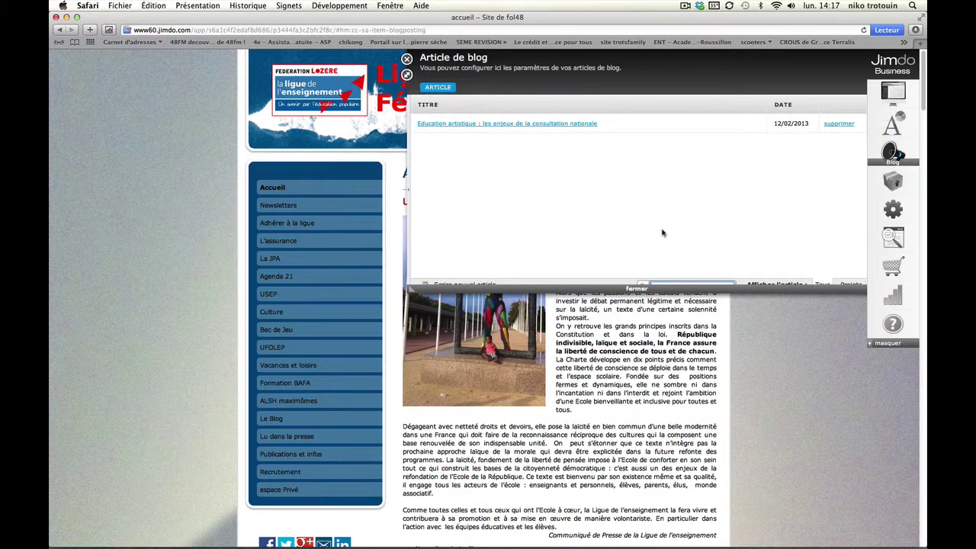
scroll(652, 219, "down", 5)
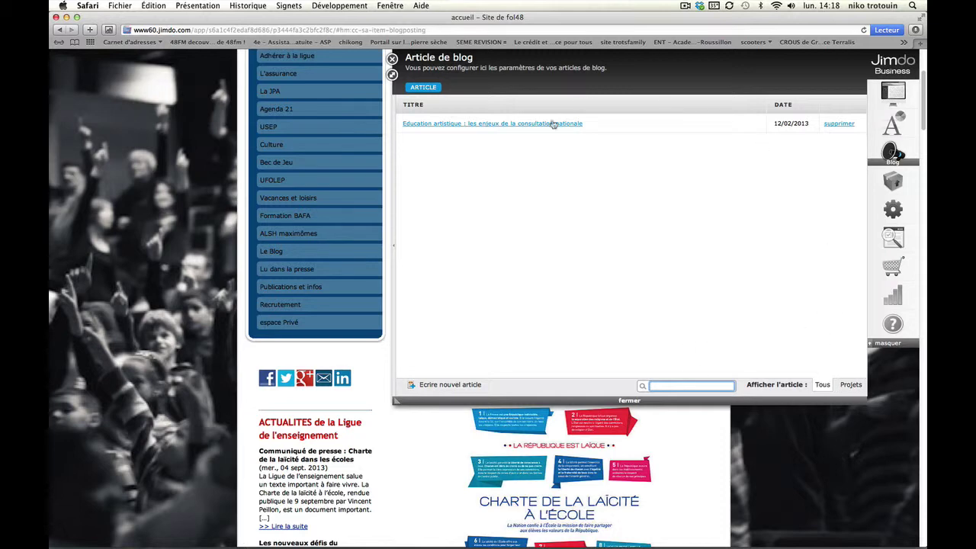
mouse_move(386, 235)
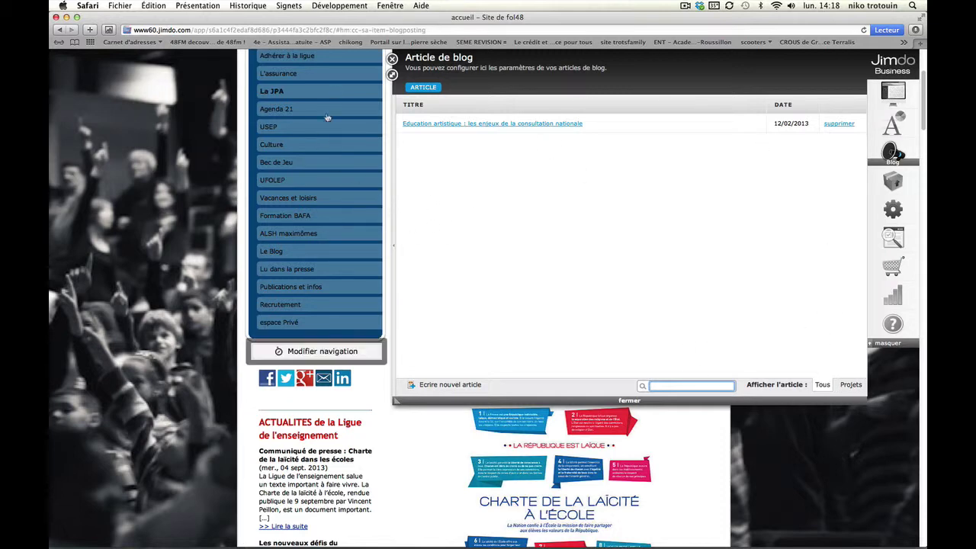
scroll(316, 188, "up", 2)
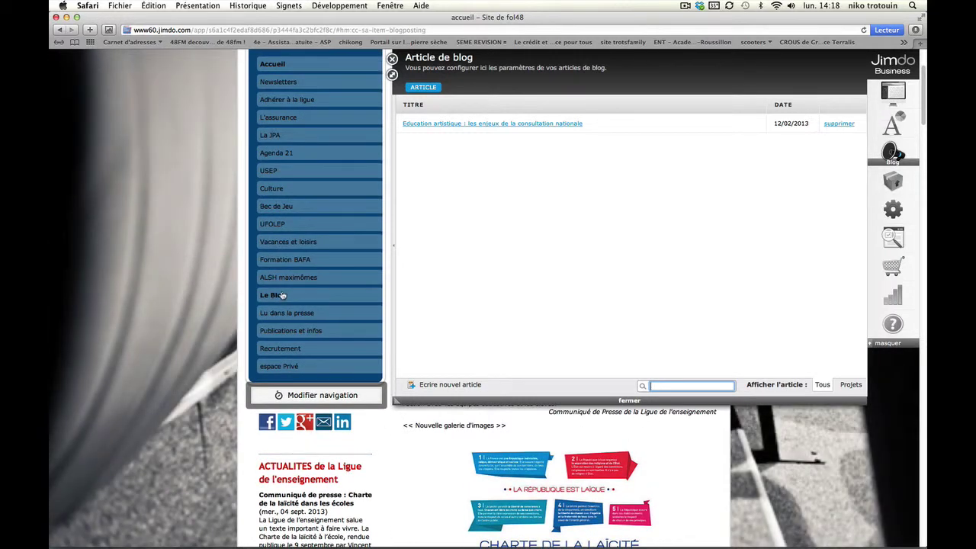
left_click(895, 188)
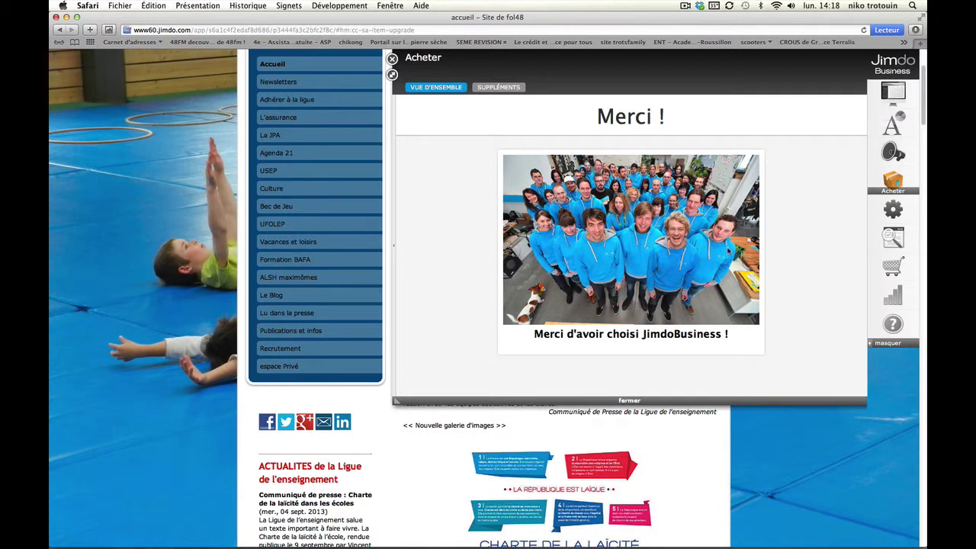
View the interface language and available storage pages in the site settings, returning to the settings overview.
left_click(893, 211)
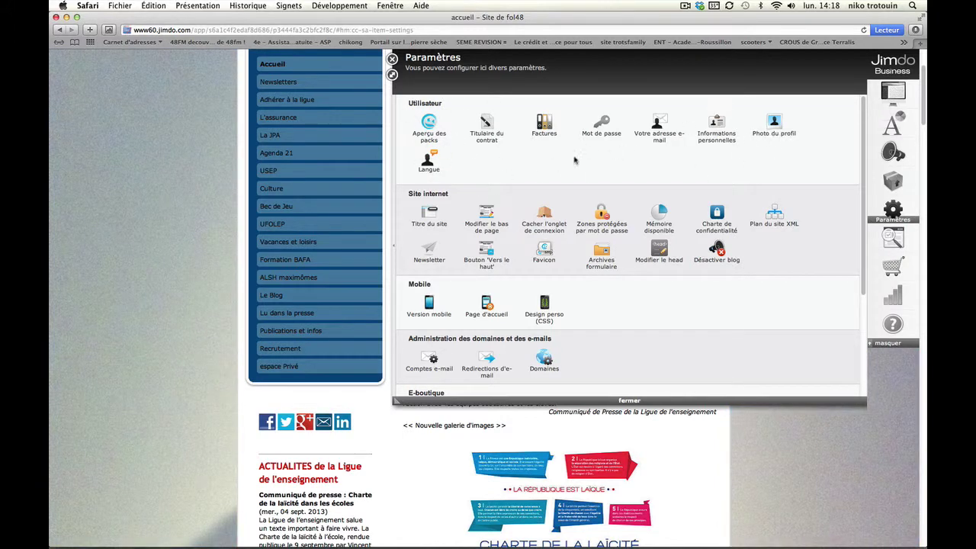
left_click(428, 163)
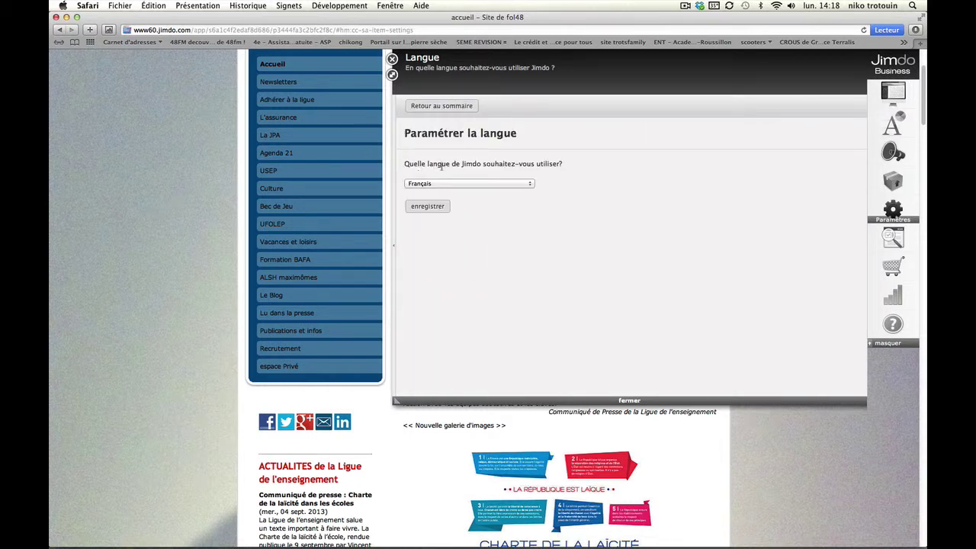
left_click(441, 105)
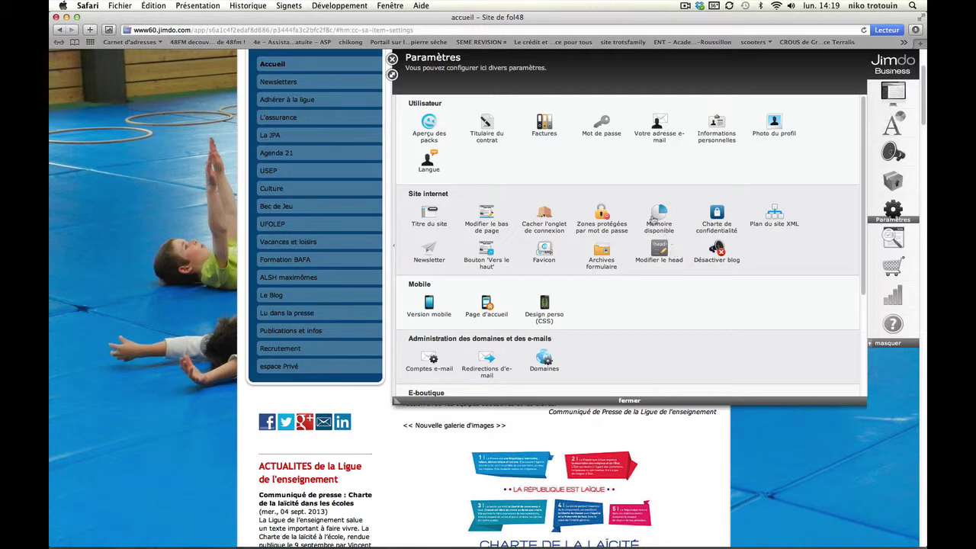
left_click(659, 217)
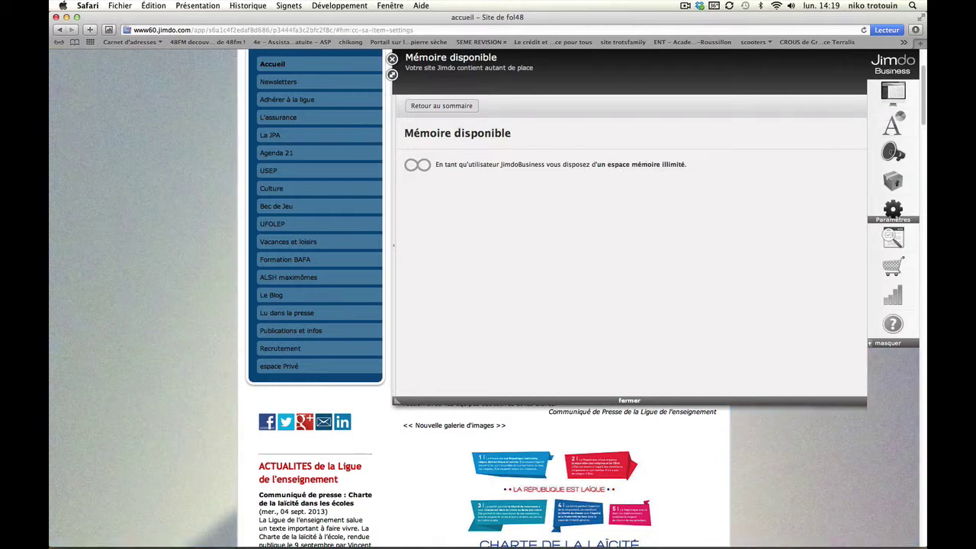
left_click(430, 105)
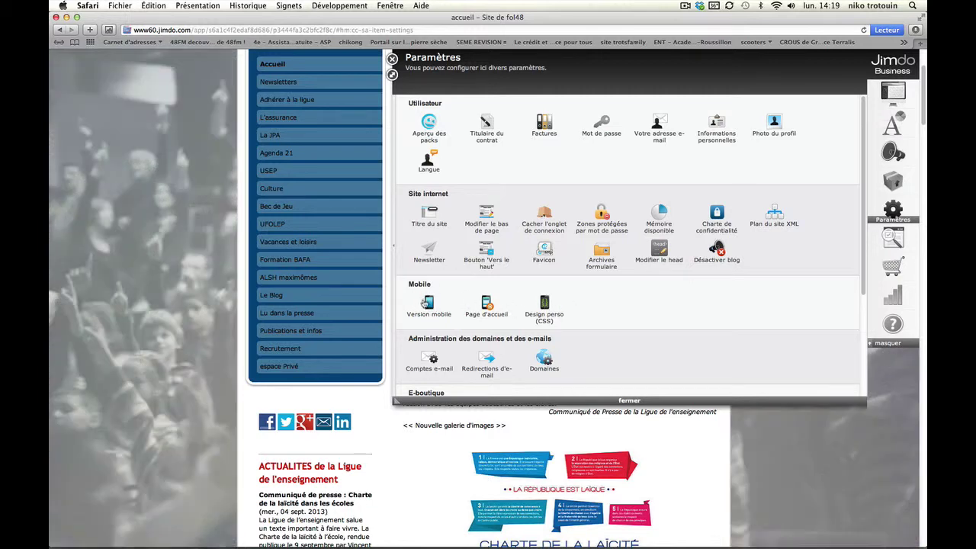
View the mobile version page, return to the settings overview, and look through its domain, e-shop, applications and Jimdo sections.
left_click(430, 305)
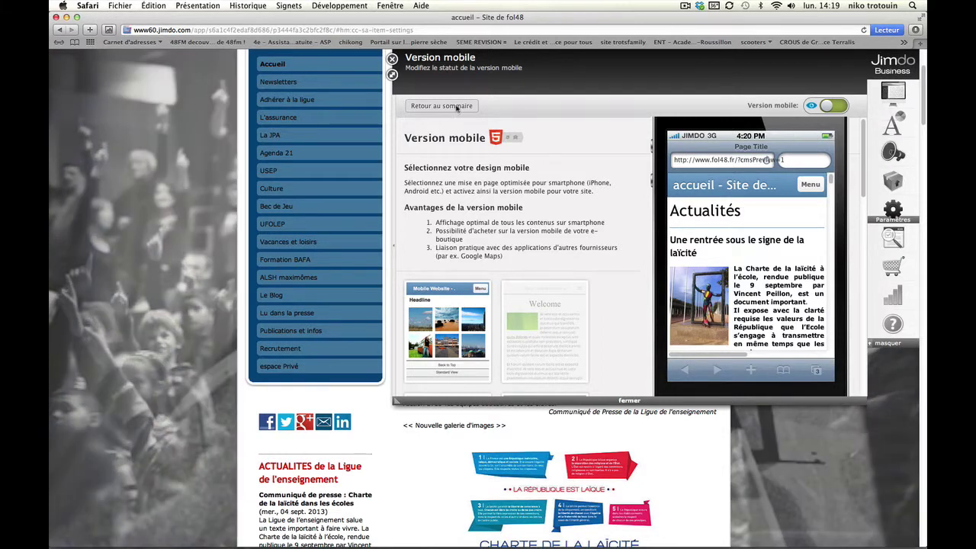
left_click(429, 105)
scroll(582, 343, "down", 5)
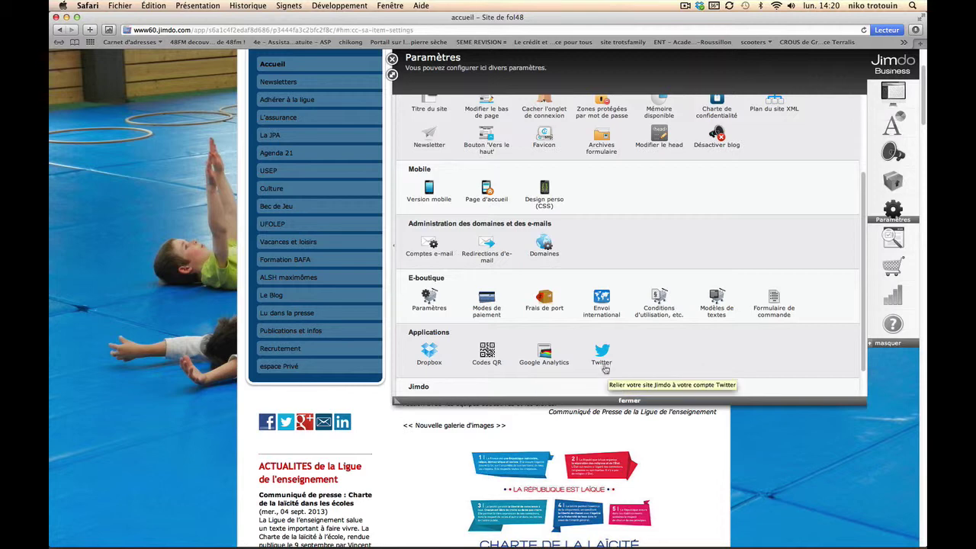
scroll(498, 379, "down", 3)
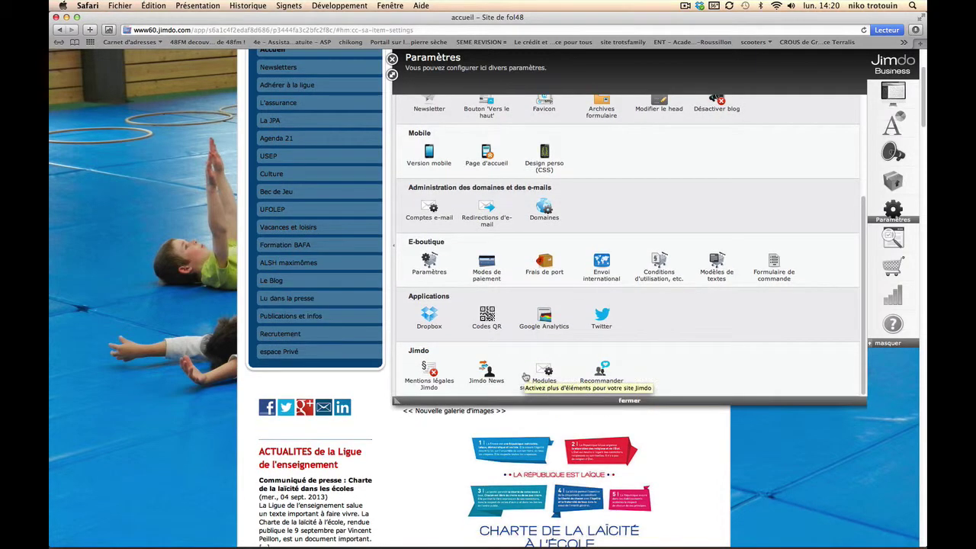
scroll(480, 351, "down", 2)
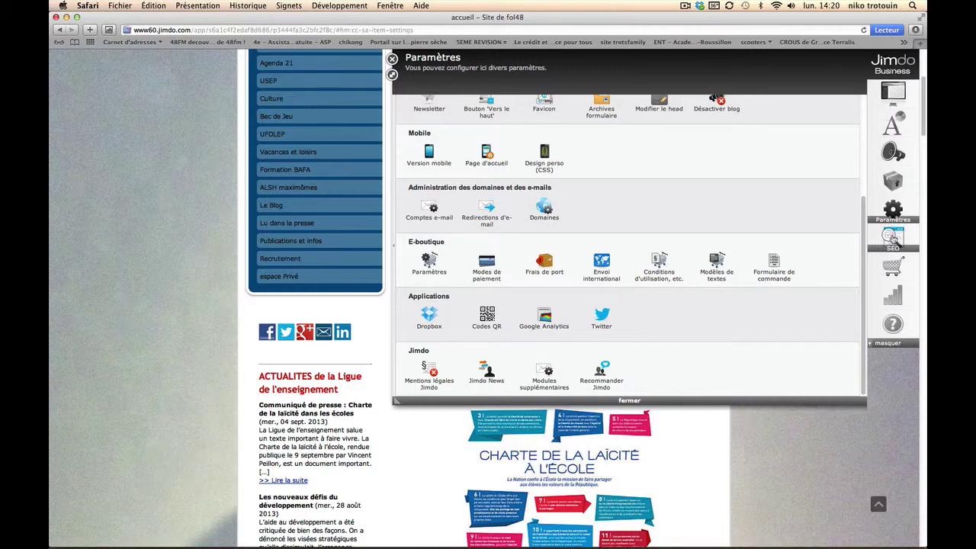
Review the SEO settings for the Accueil page and view the current e-shop orders.
left_click(893, 238)
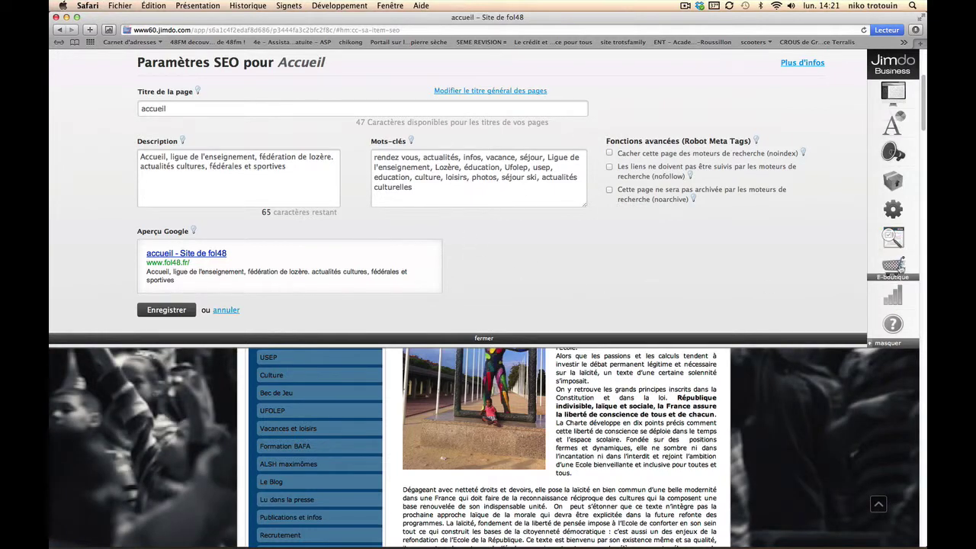
left_click(900, 267)
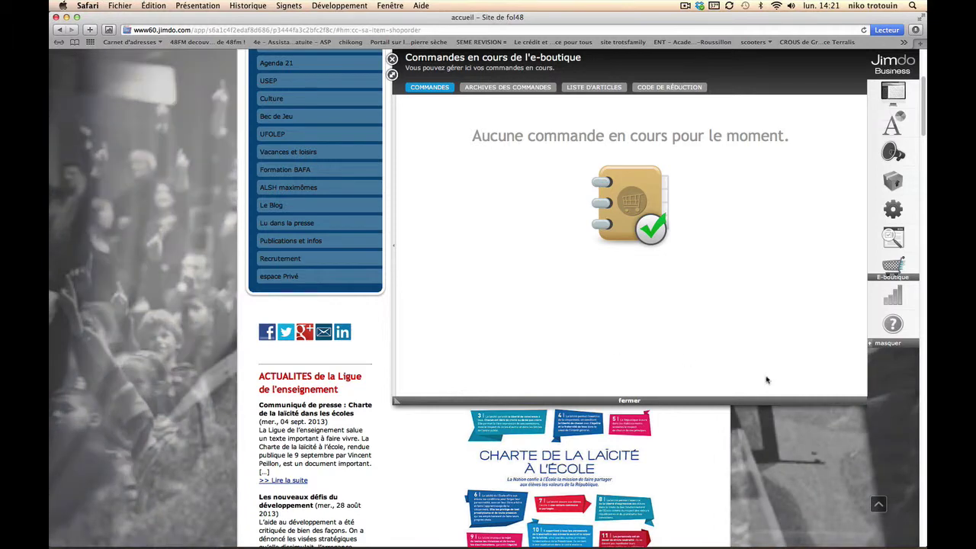
Examine the site's daily visitor statistics for September 2013, including the chart and the full table down to the totals.
left_click(893, 297)
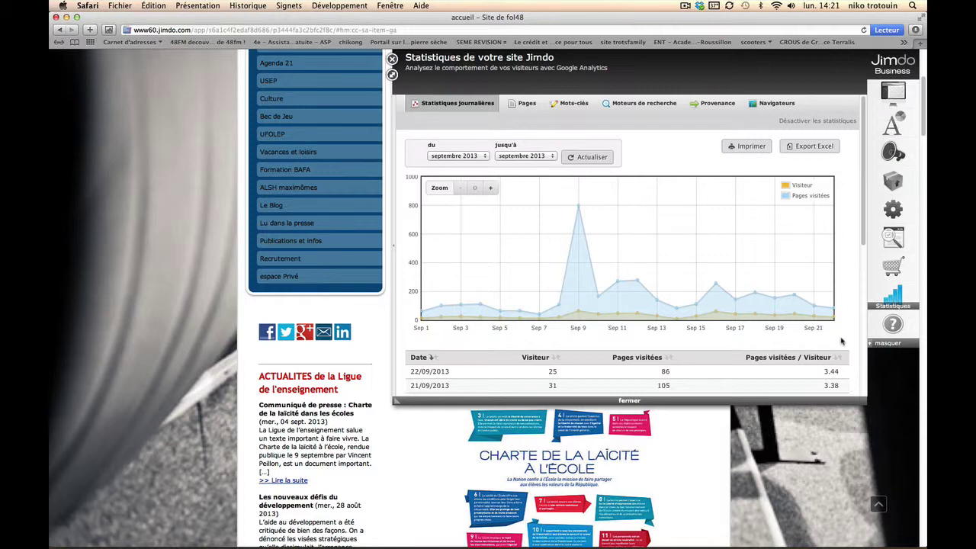
scroll(841, 341, "down", 5)
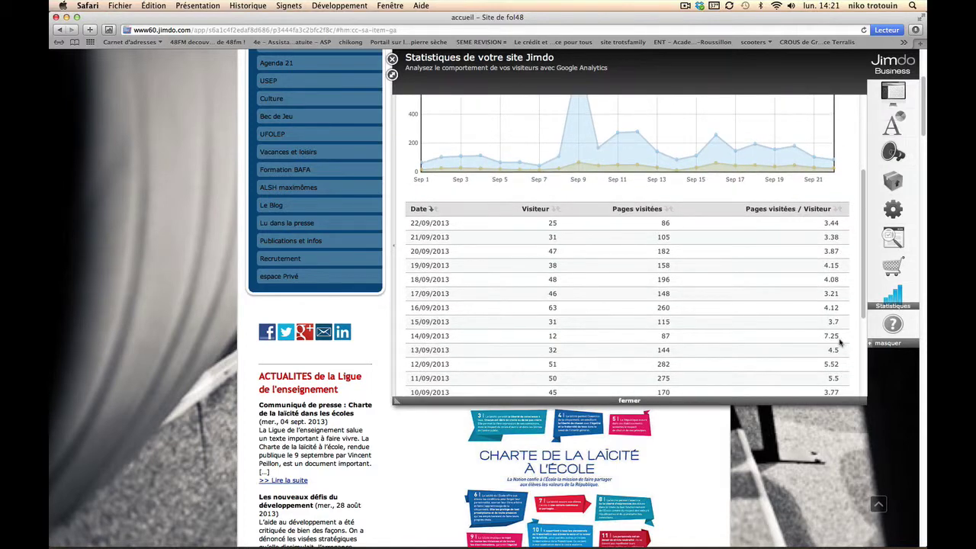
scroll(839, 343, "down", 6)
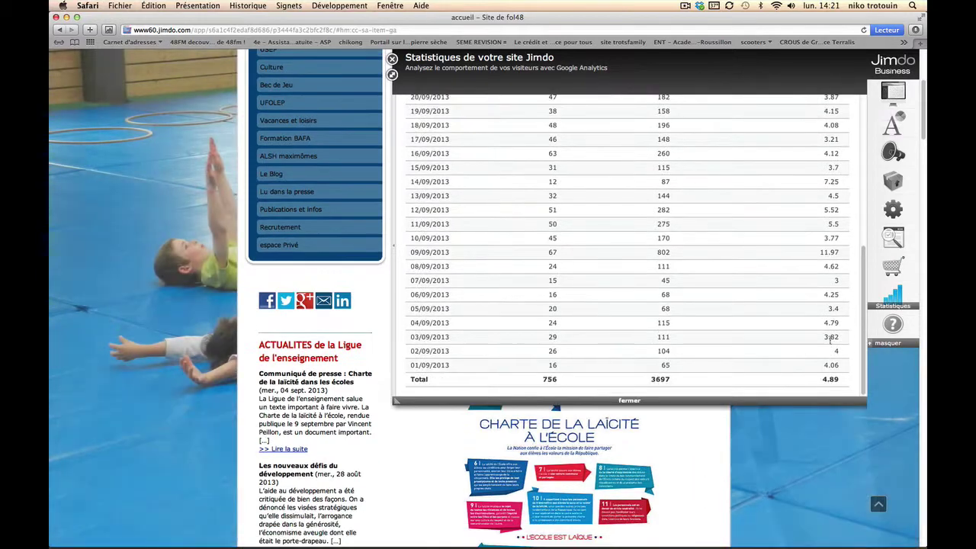
scroll(832, 341, "up", 10)
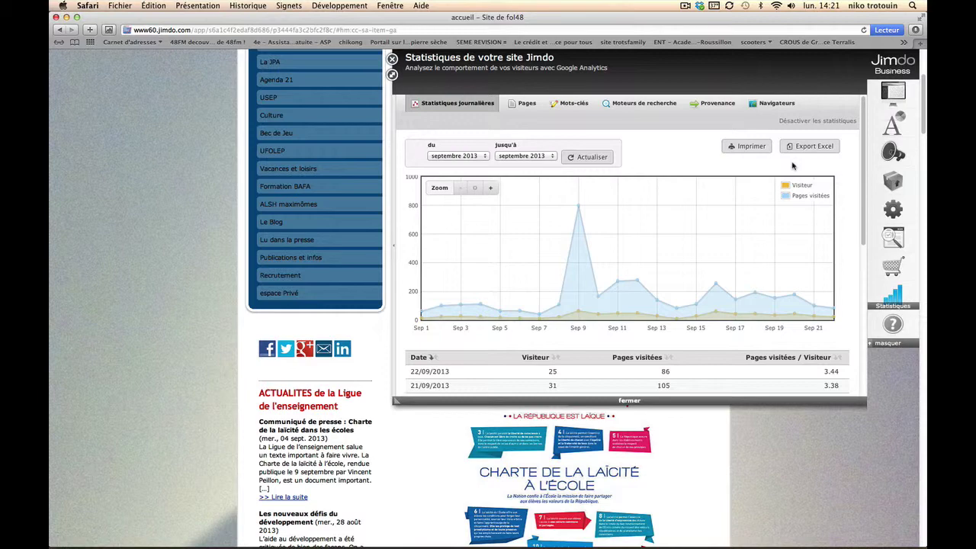
Hide the administration toolbar and return to the beginning of the Accueil page.
left_click(887, 344)
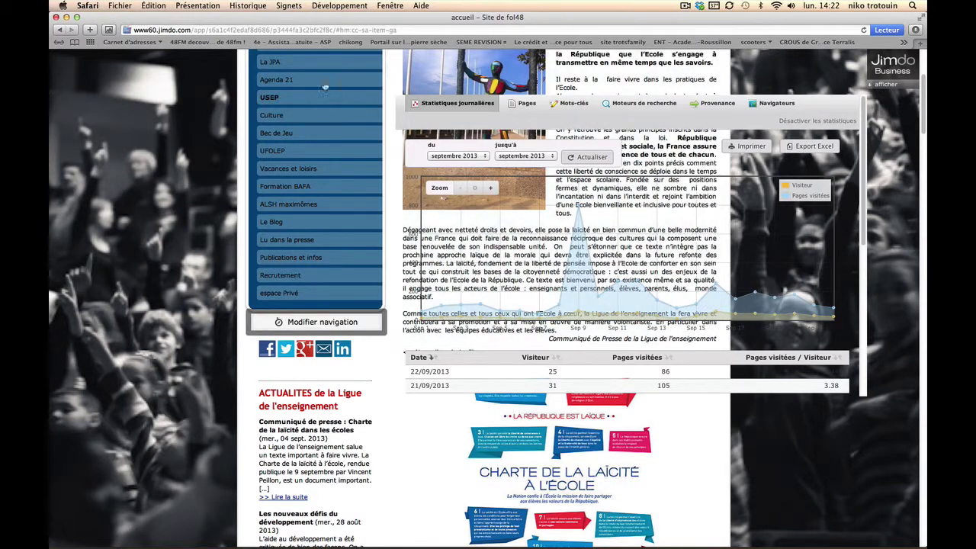
scroll(387, 303, "up", 3)
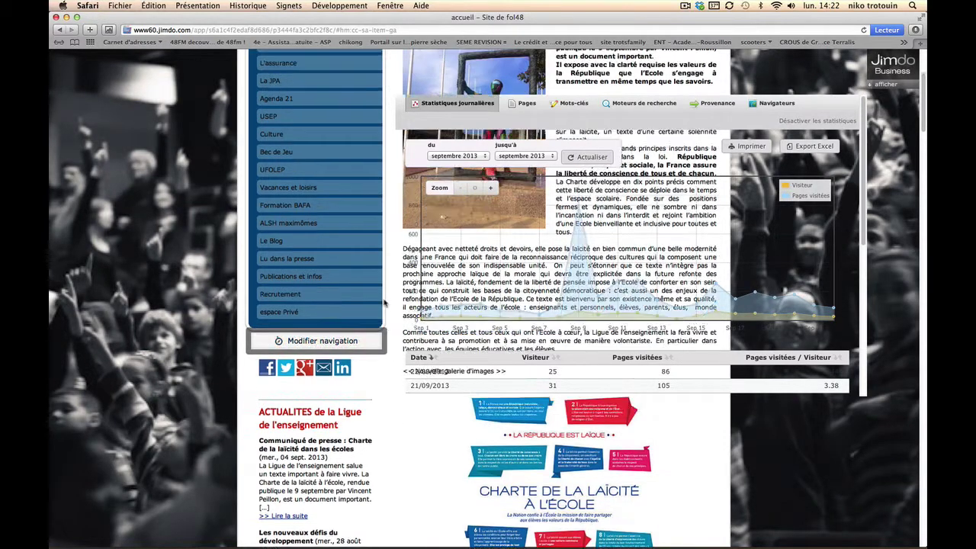
scroll(387, 303, "up", 3)
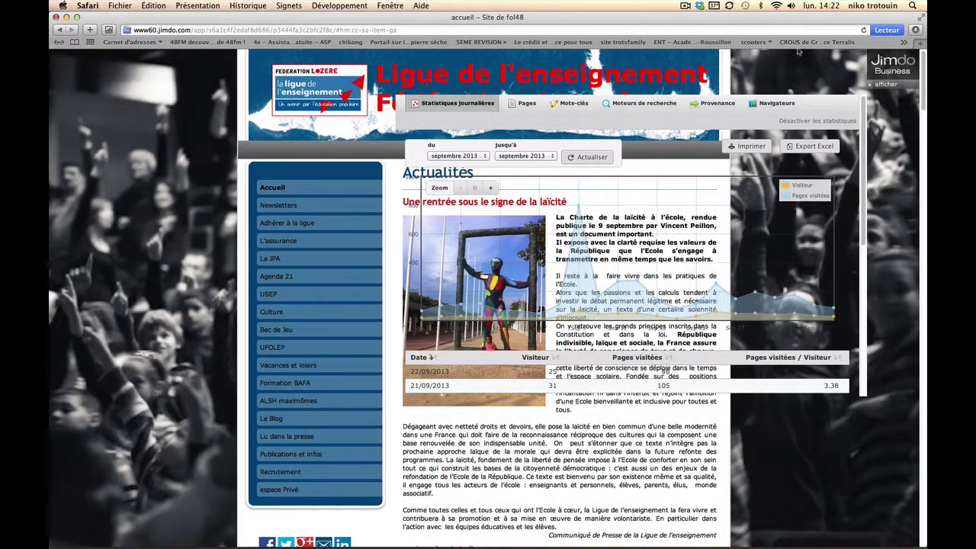
left_click(881, 84)
mouse_move(301, 191)
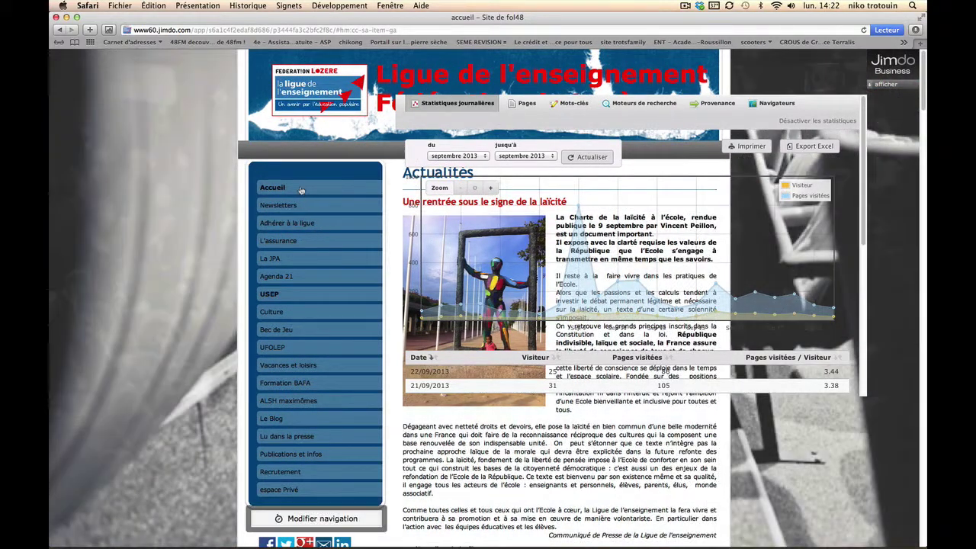